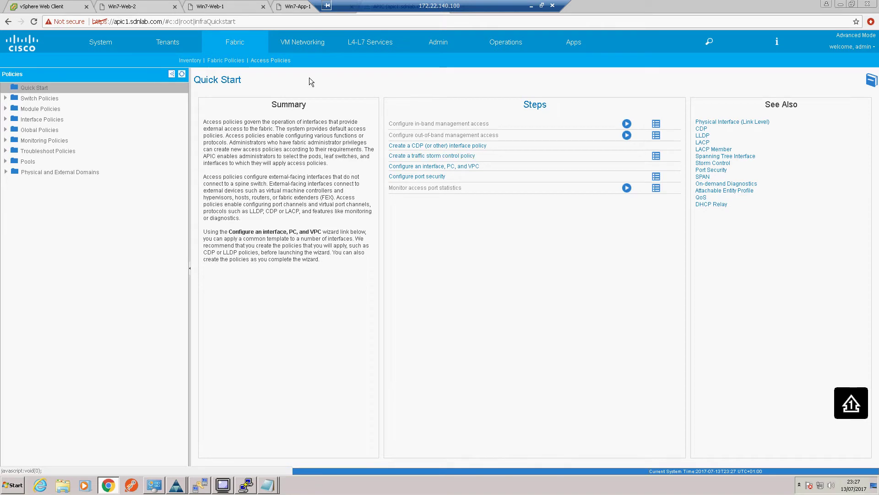
# - Open the SDNLAB-APP application profile topology under tenant sdnlab, then go back to the slides
pyautogui.click(168, 45)
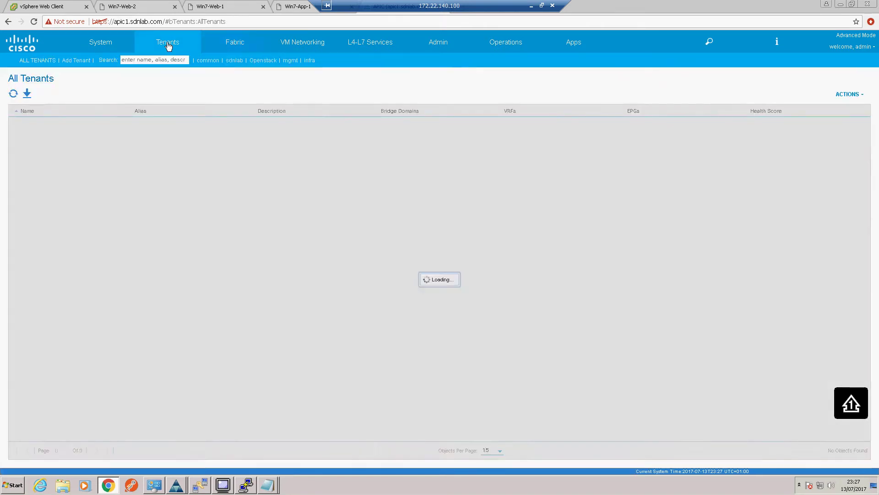
pyautogui.click(236, 61)
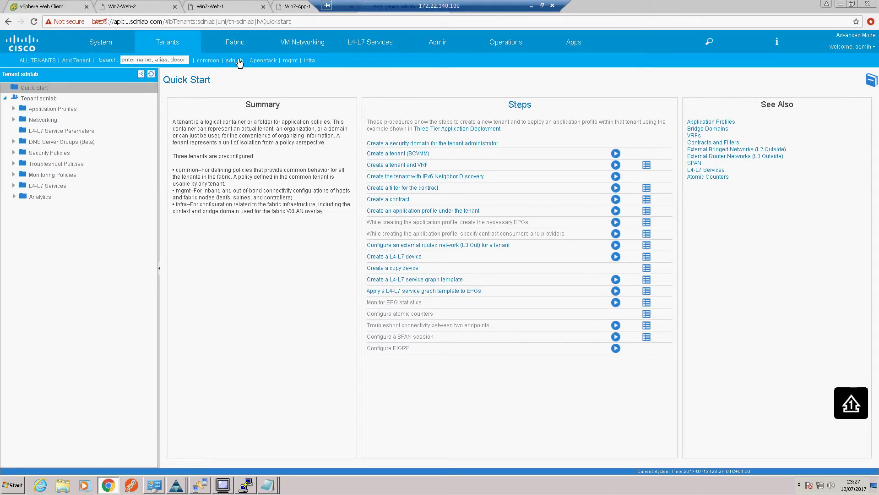
pyautogui.click(14, 109)
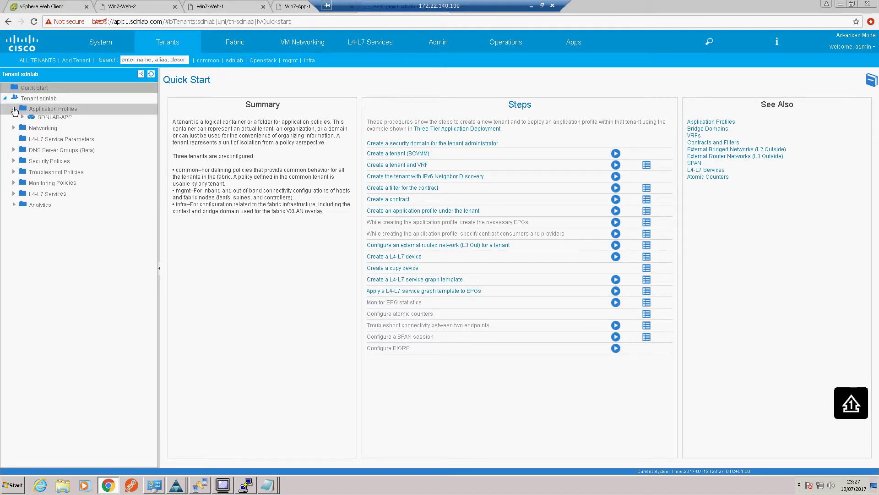
pyautogui.click(55, 121)
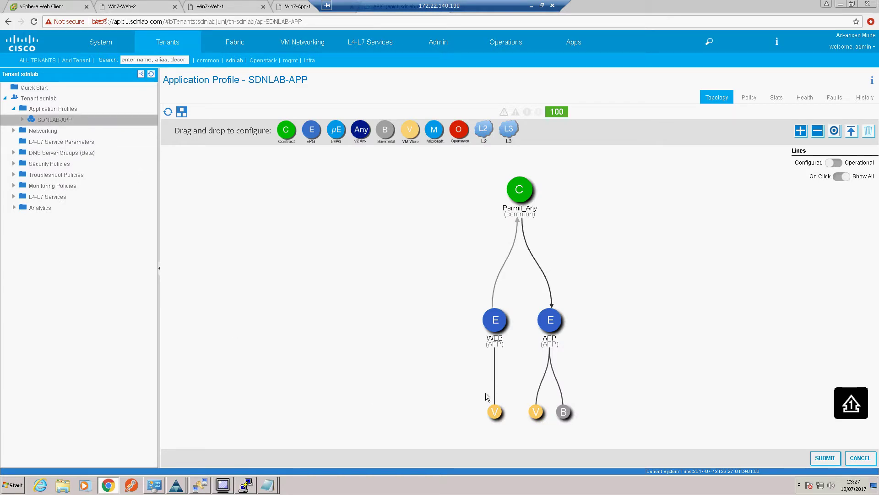
pyautogui.moveTo(489, 324)
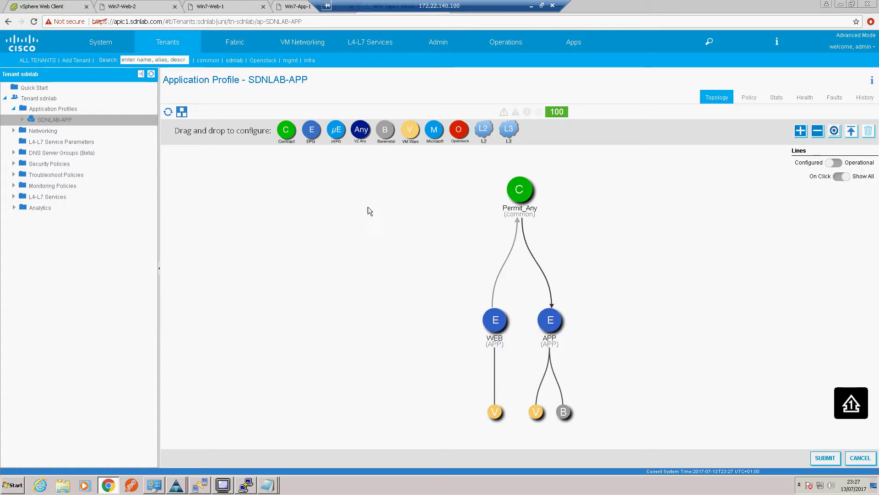
pyautogui.click(531, 7)
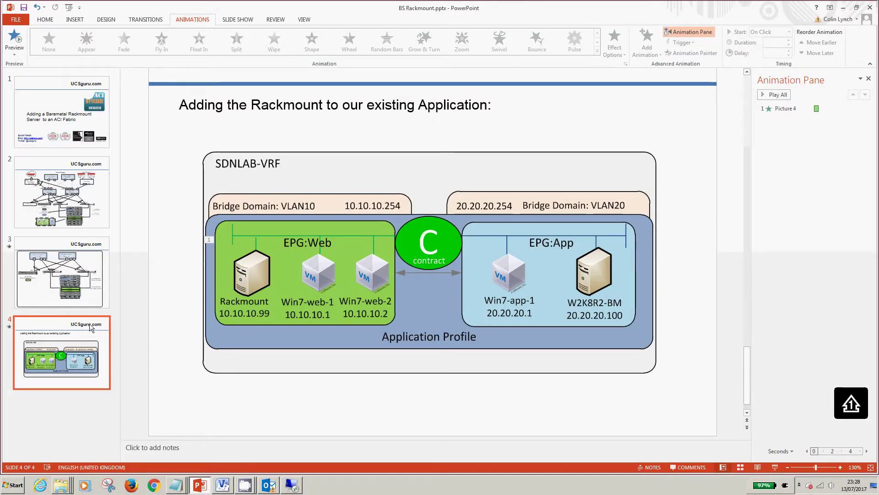
# - View slide 3's rackmount wiring diagram, then bring the remote APIC session back
pyautogui.click(87, 293)
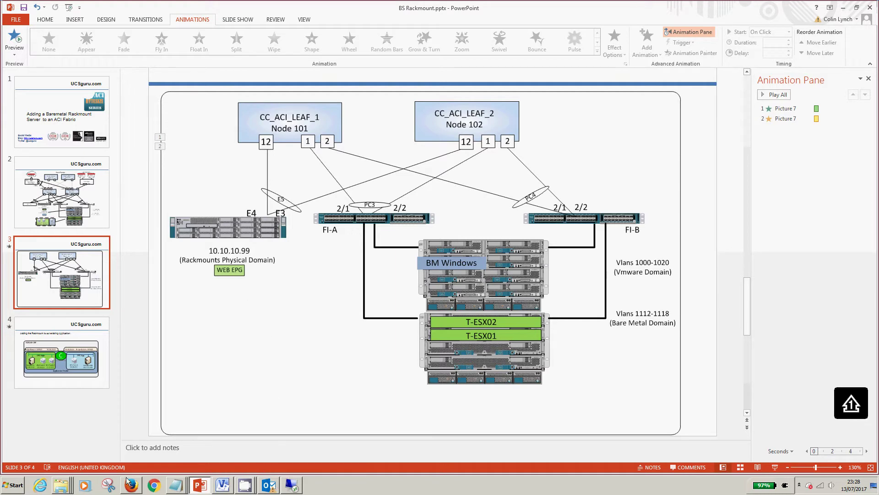
pyautogui.moveTo(294, 481)
pyautogui.click(312, 410)
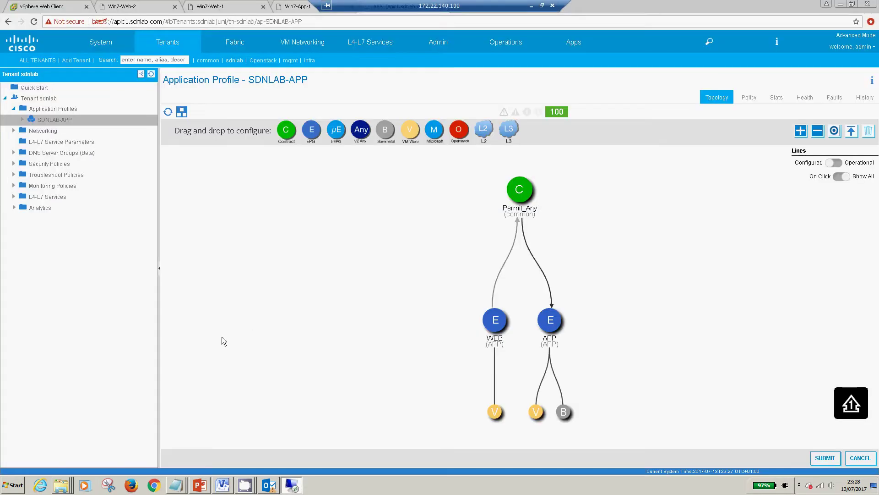
# - From Fabric Quick Start, launch the interface, PC and VPC wizard and load switch pair 101-102
pyautogui.click(235, 44)
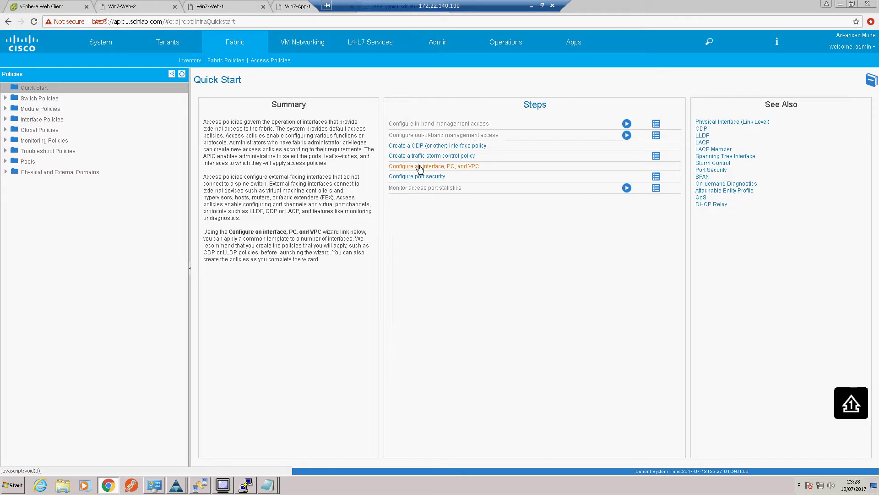
pyautogui.click(452, 170)
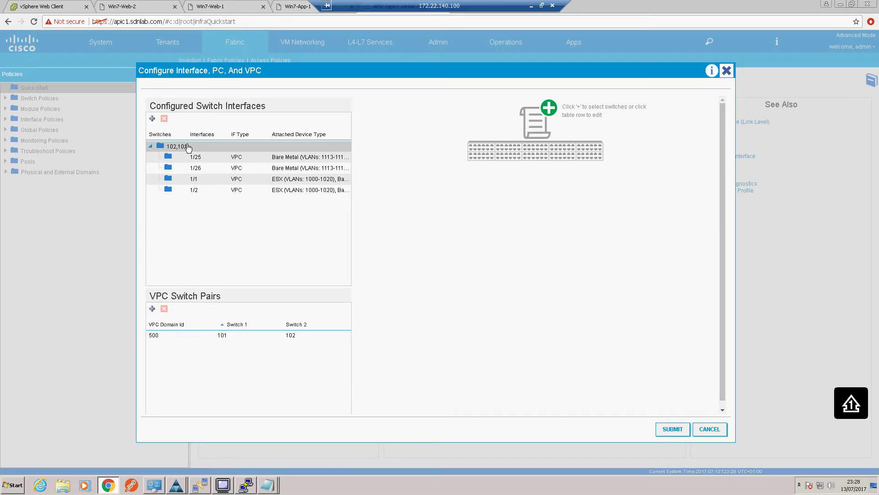
pyautogui.click(188, 148)
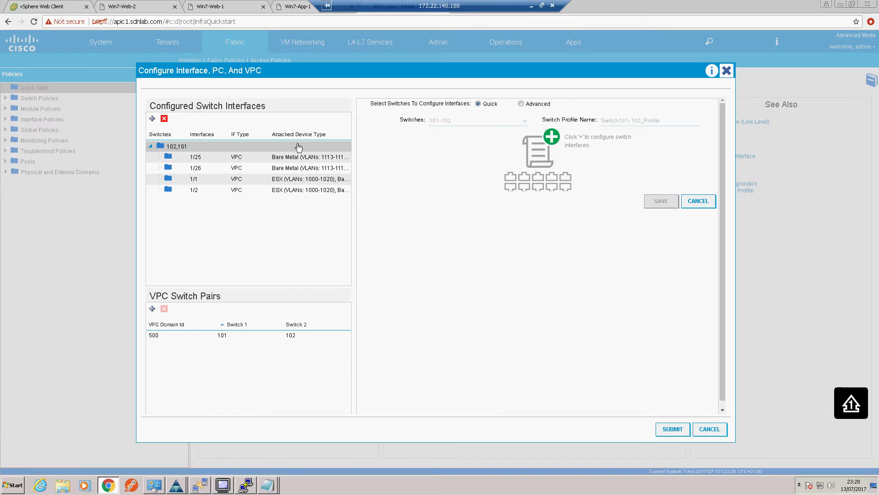
# - Add interface 1/12 as a VPC with selector name Rackmount-1
pyautogui.click(551, 136)
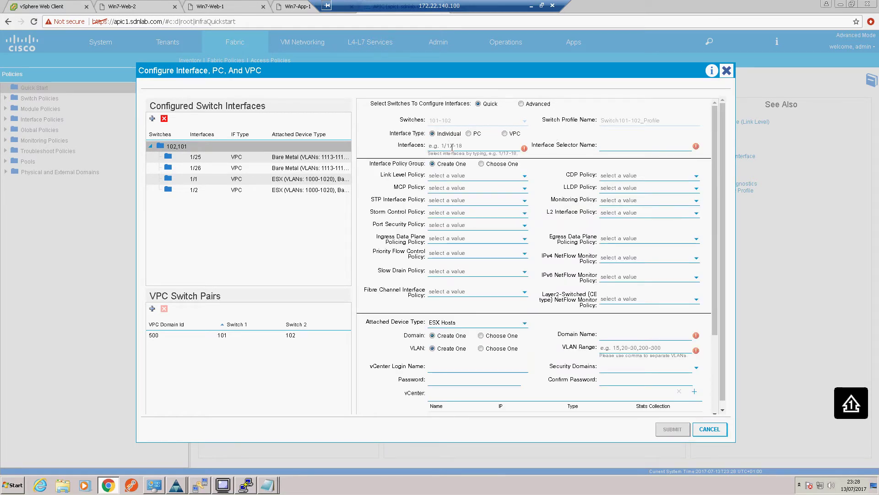
pyautogui.write('1/12')
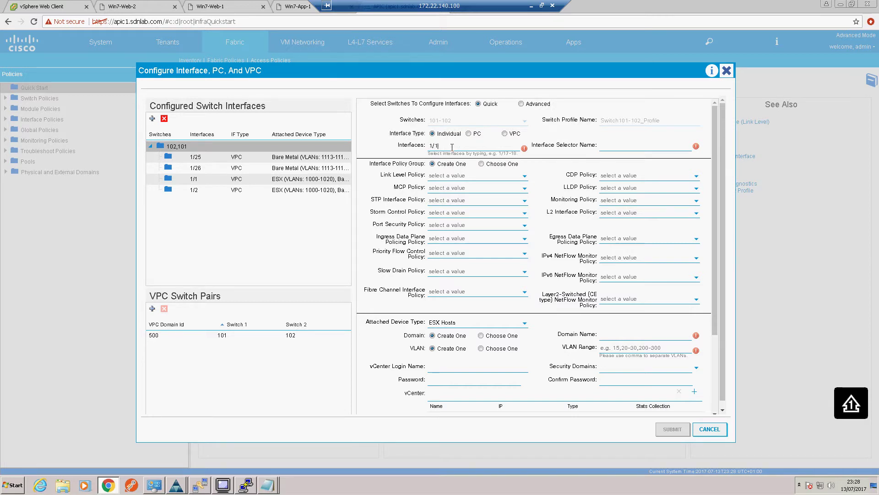
pyautogui.click(505, 133)
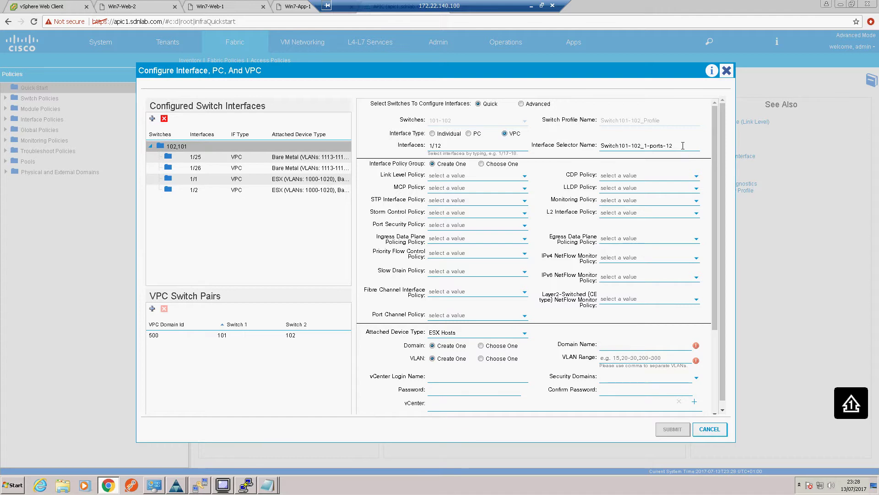
pyautogui.moveTo(683, 145); pyautogui.dragTo(596, 144)
pyautogui.write('Rackmount-1')
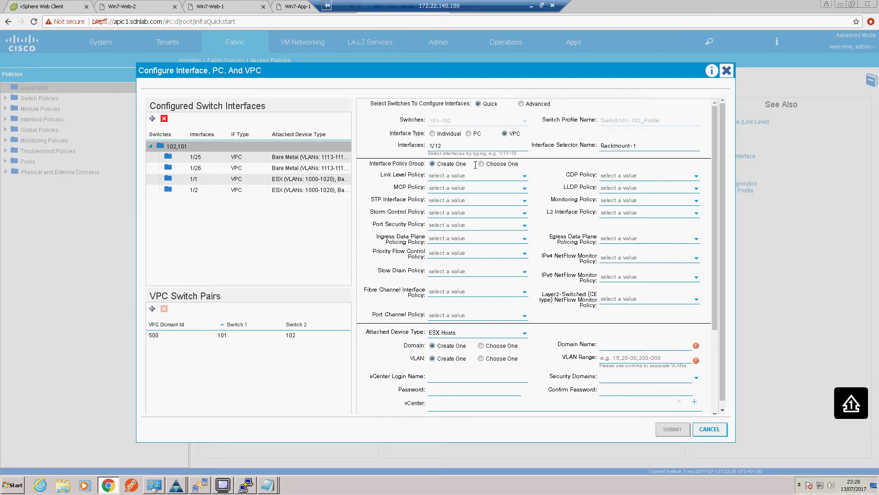
# - Apply CDP-Disable, LLDP-disabled and LACP-Active policies to the Rackmount-1 VPC
pyautogui.click(696, 177)
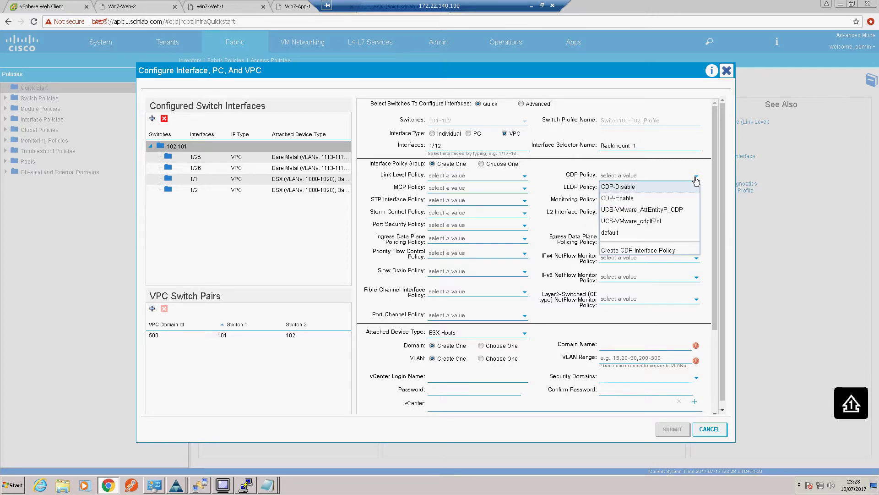
pyautogui.click(623, 188)
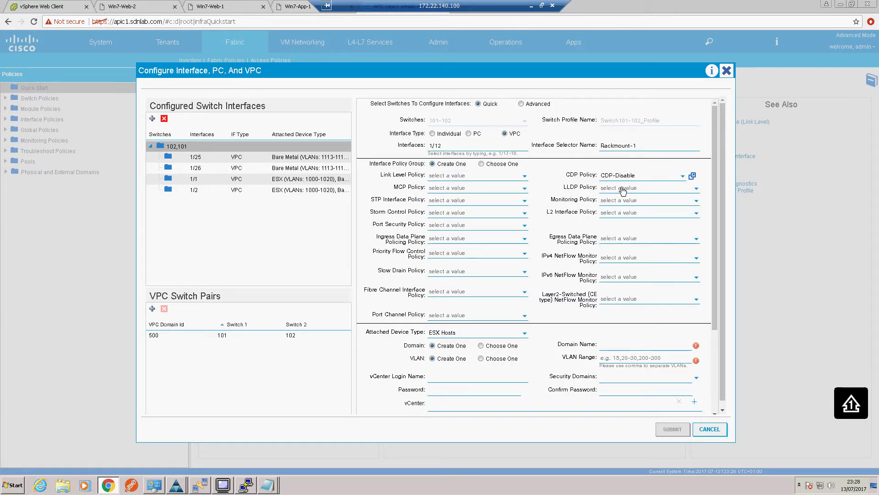
pyautogui.click(696, 188)
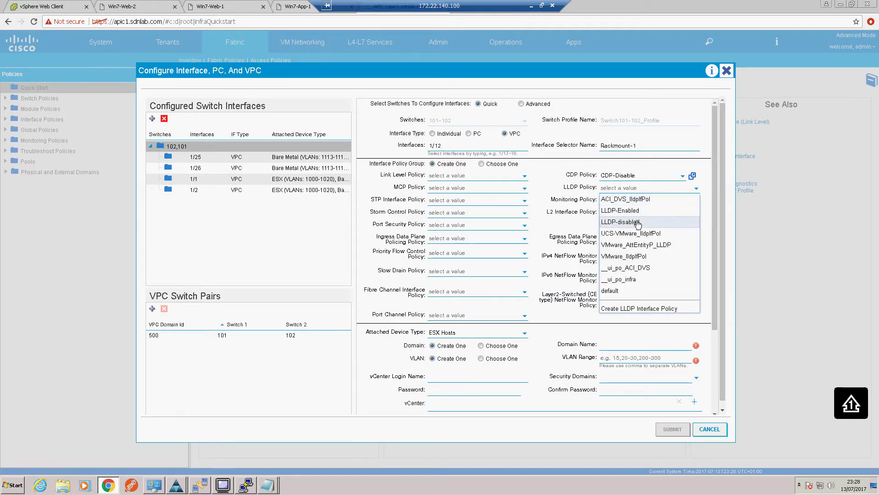
pyautogui.click(638, 222)
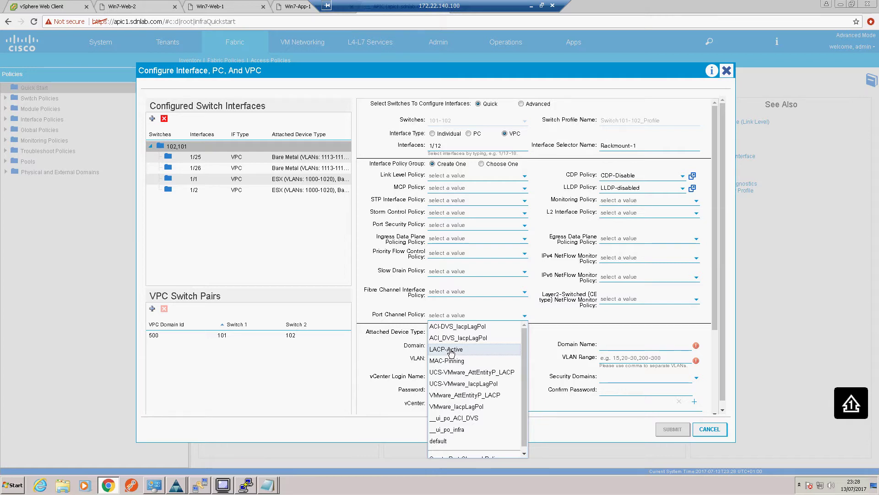
pyautogui.click(452, 351)
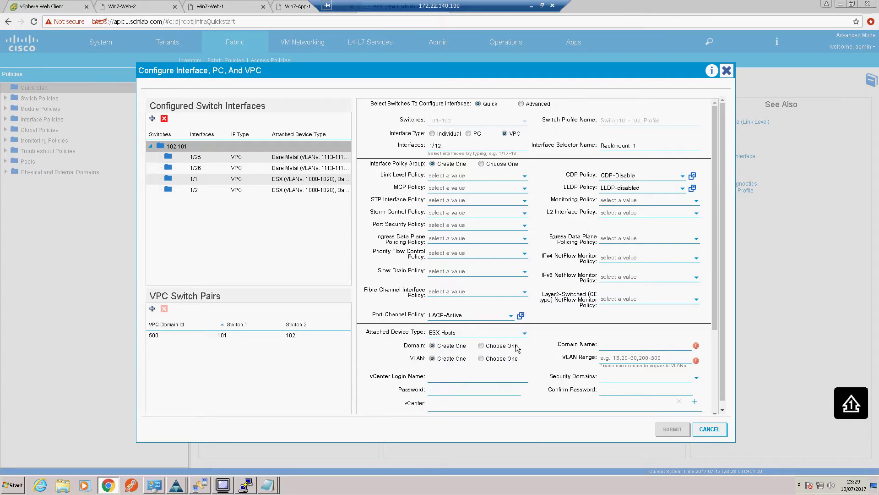
pyautogui.click(525, 335)
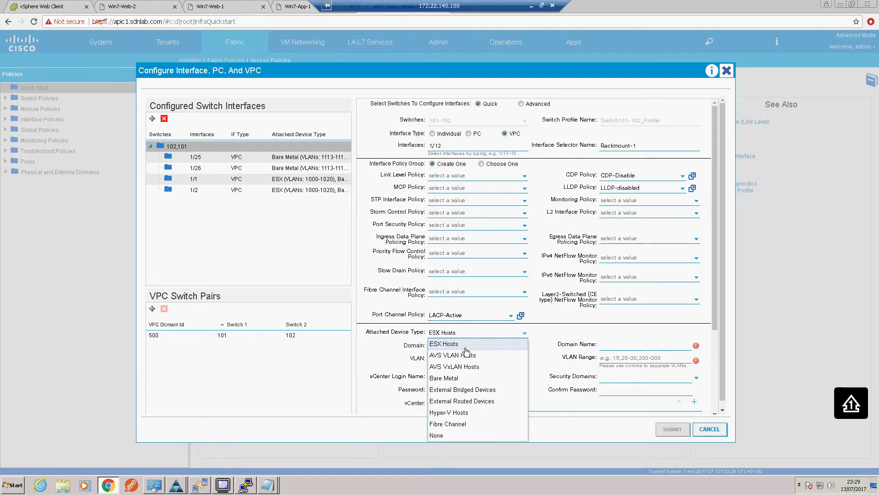
# - Set the attached device to Bare Metal with new domain Rackmounts and VLAN range 50-60
pyautogui.click(445, 379)
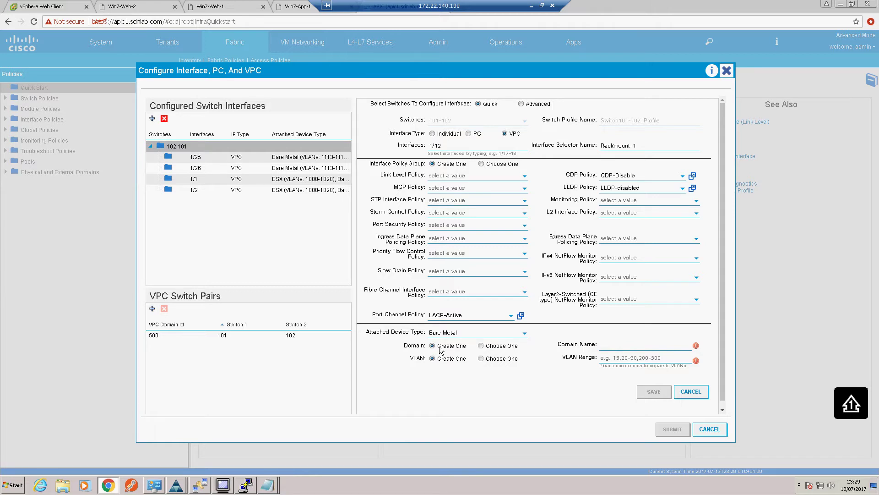
pyautogui.click(603, 345)
pyautogui.write('Rac')
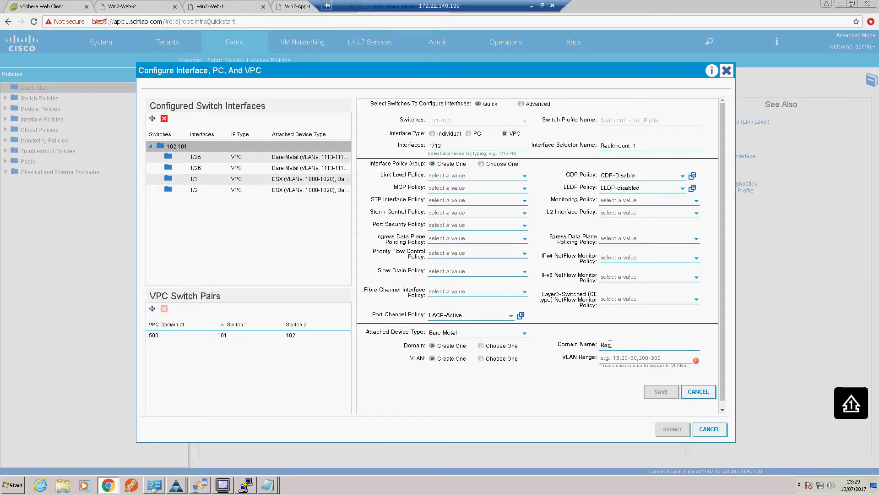
pyautogui.write('kmounts')
pyautogui.click(615, 359)
pyautogui.write('50')
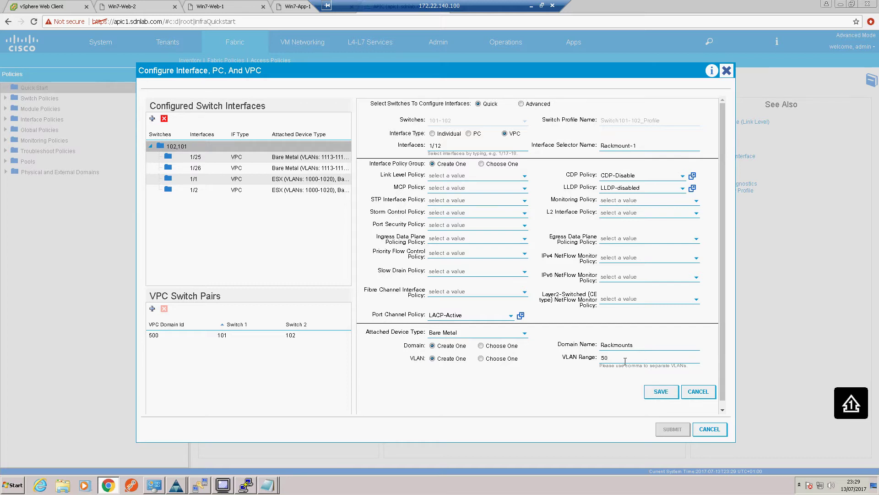
pyautogui.write('-60')
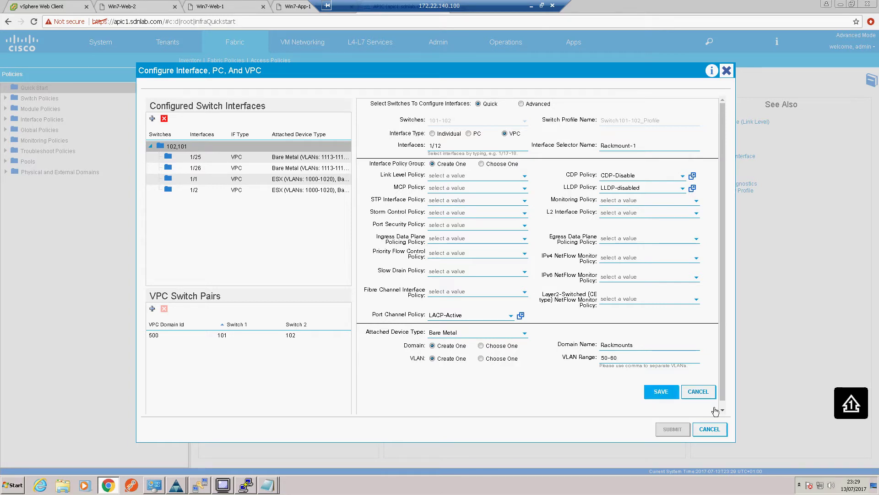
# - Save the interface 1/12 and switch 101-102 settings and submit the wizard
pyautogui.click(659, 393)
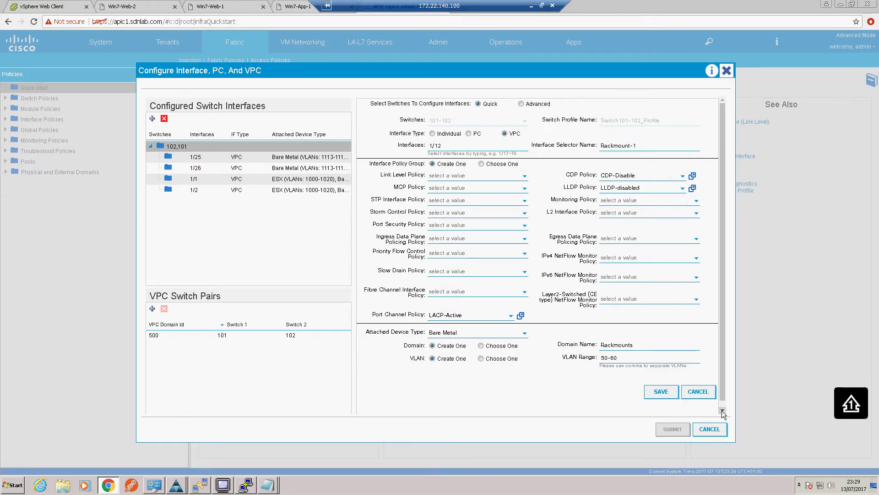
pyautogui.click(663, 386)
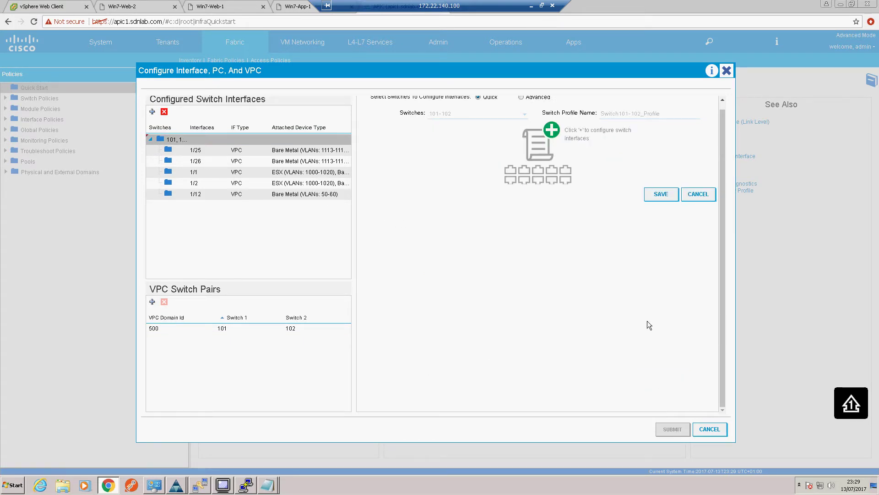
pyautogui.click(663, 196)
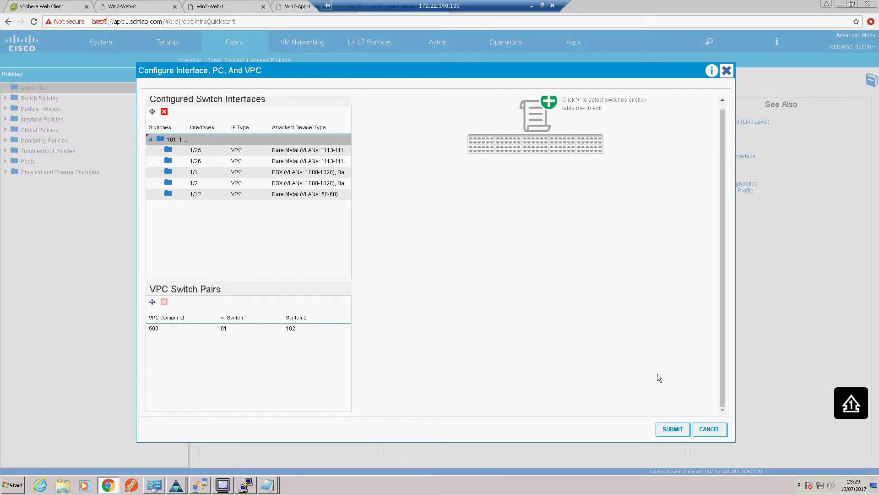
pyautogui.click(674, 431)
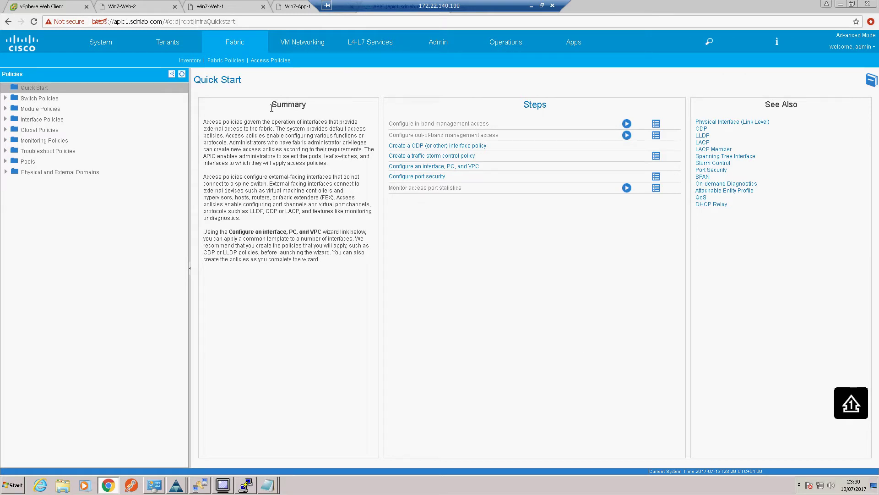
# - Bring up the rackmount server's KVM console and check its network connections
pyautogui.click(223, 485)
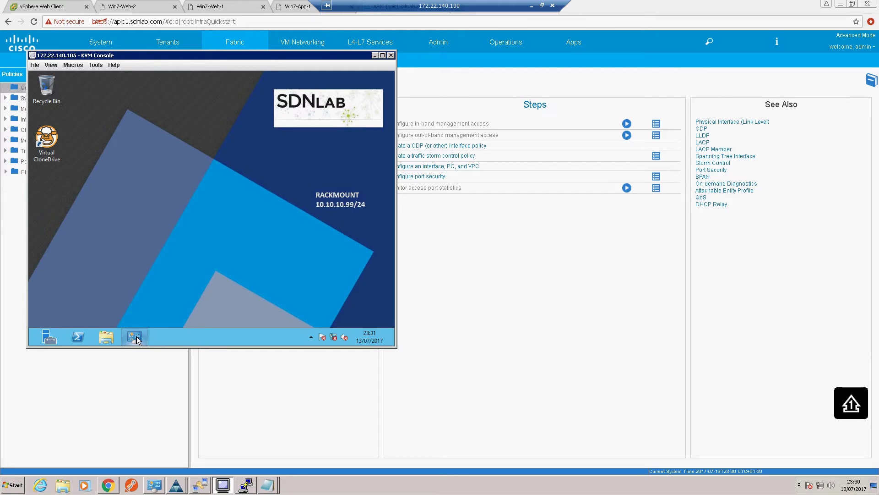
pyautogui.click(136, 336)
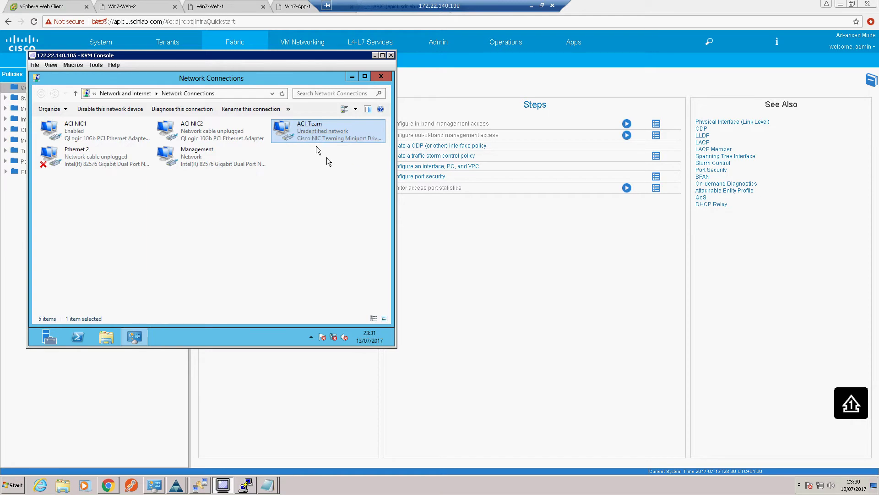
pyautogui.click(353, 76)
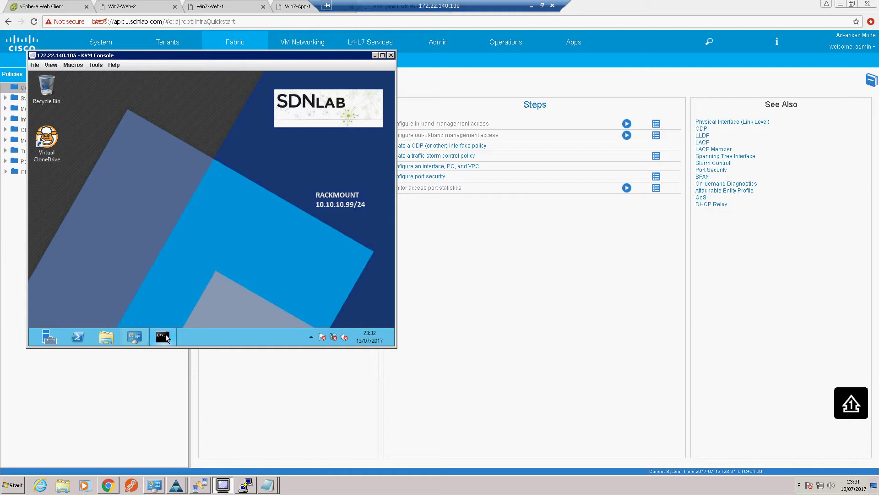
# - Run 'ping 10.10.10.254 -t' in a command prompt, which times out, then return to APIC
pyautogui.moveTo(166, 333)
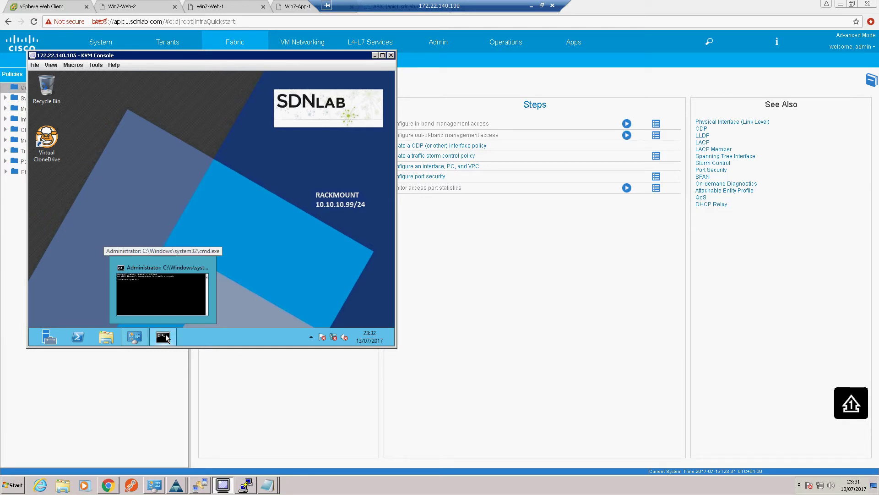
pyautogui.click(165, 334)
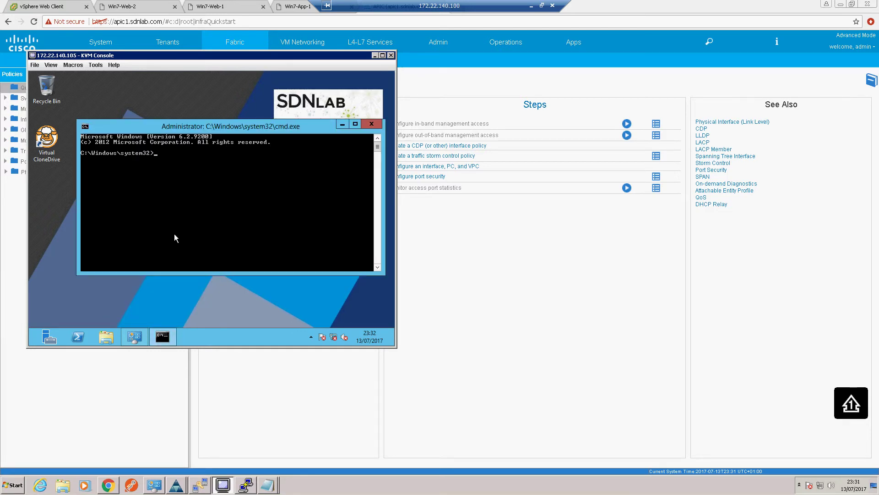
pyautogui.write('ping ')
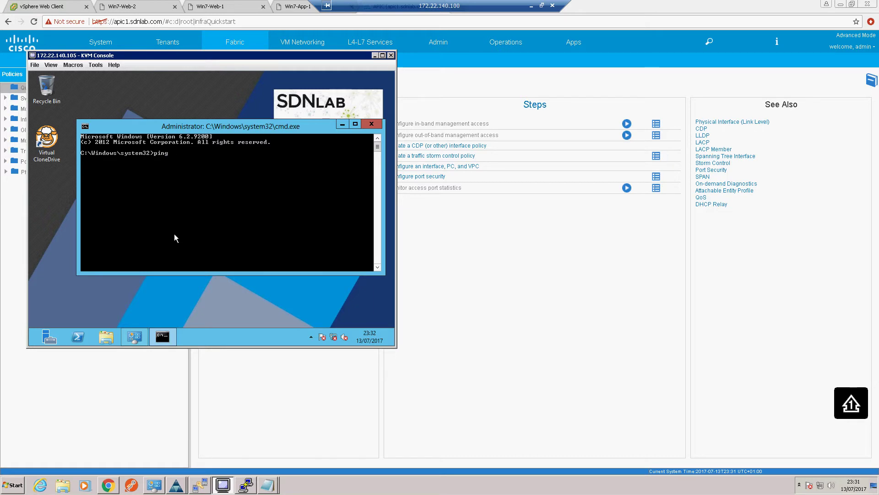
pyautogui.write('10.10.10.254 -t')
pyautogui.press('Return')
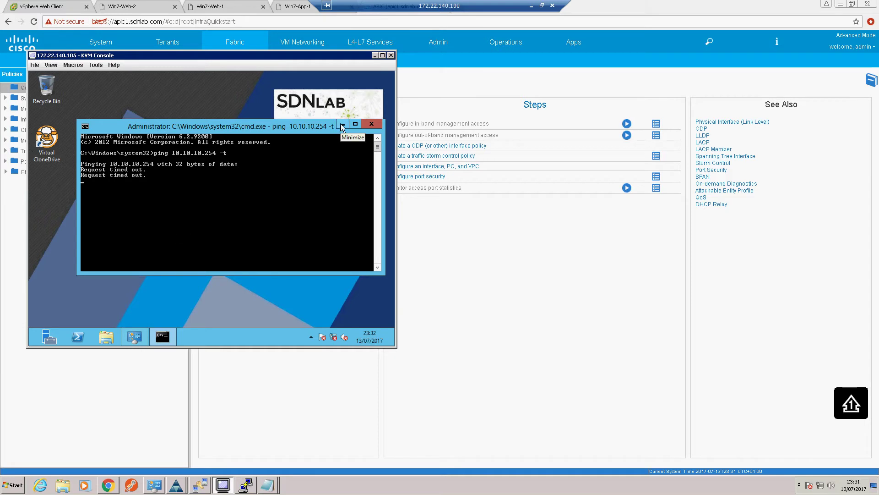
pyautogui.click(375, 56)
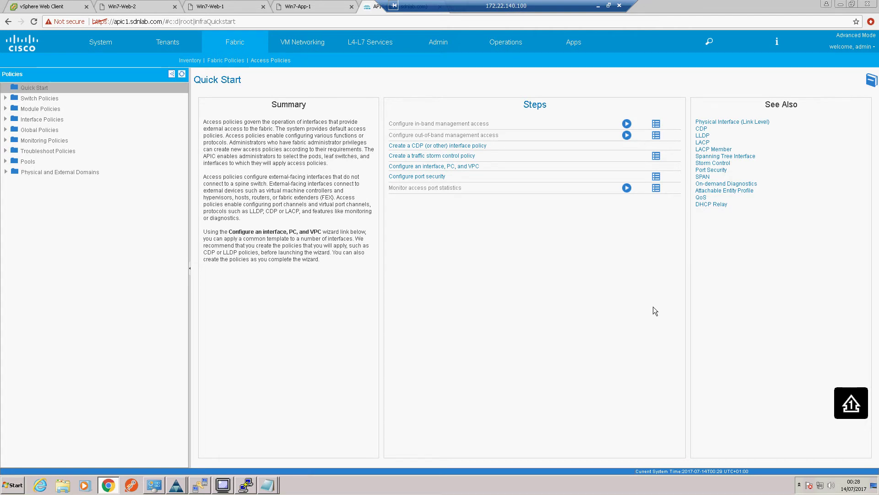
# - In tenant sdnlab, expand SDNLAB-APP's Application EPGs, show its topology and expand the WEB EPG
pyautogui.click(167, 44)
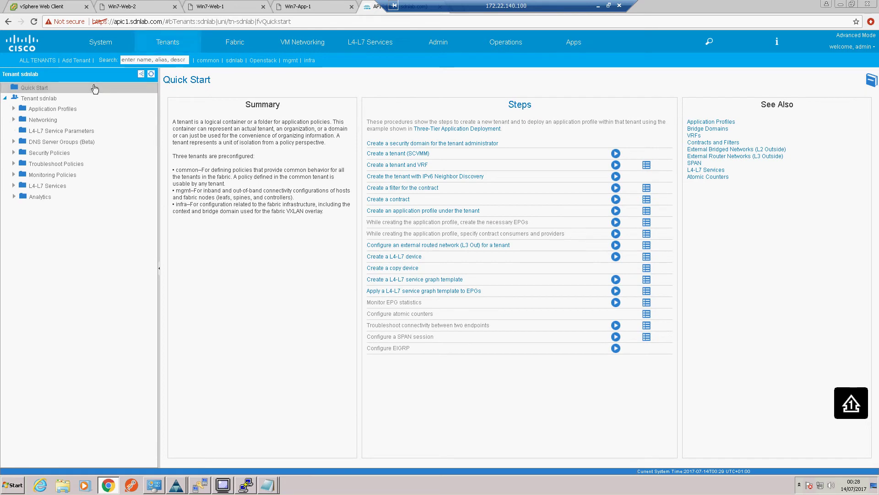
pyautogui.click(13, 109)
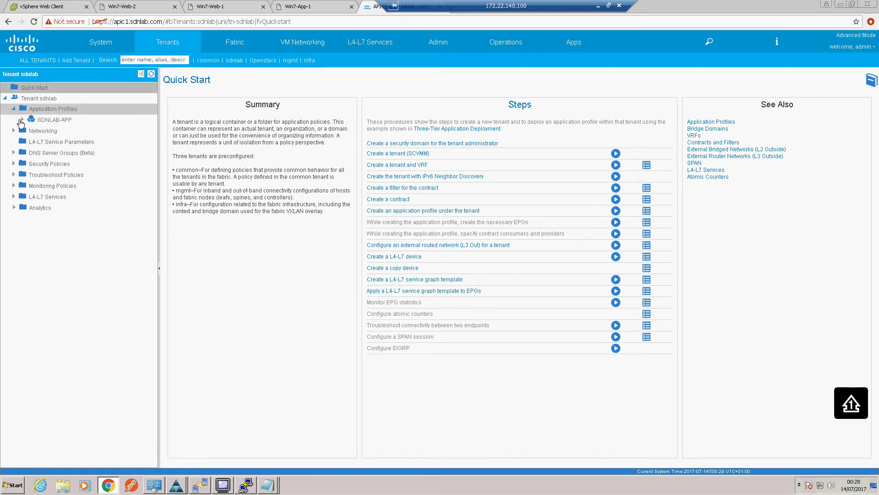
pyautogui.click(22, 120)
pyautogui.click(40, 133)
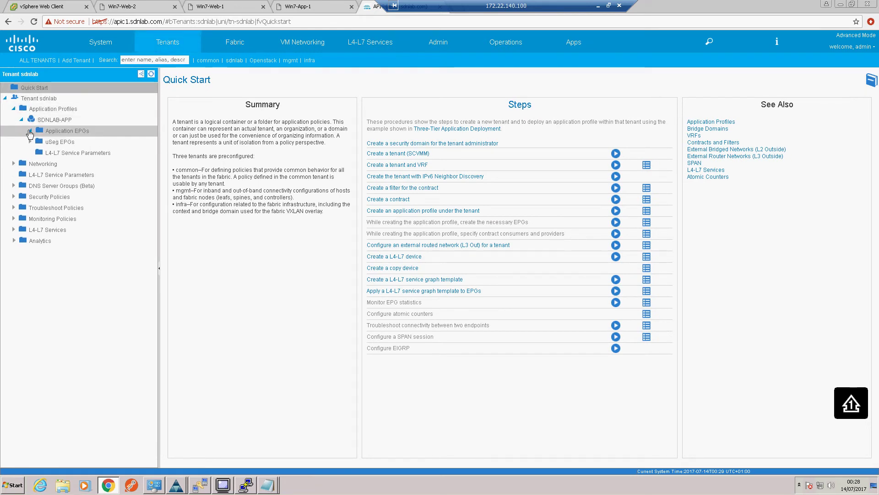
pyautogui.click(54, 121)
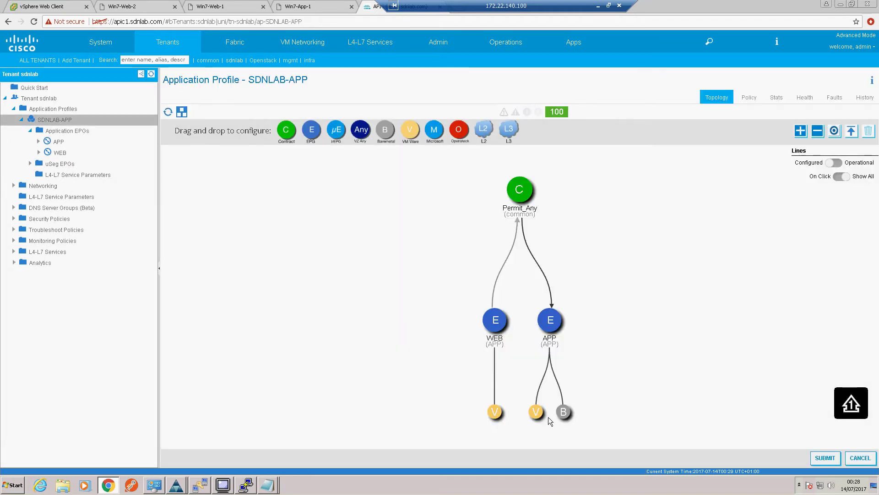
pyautogui.moveTo(491, 326)
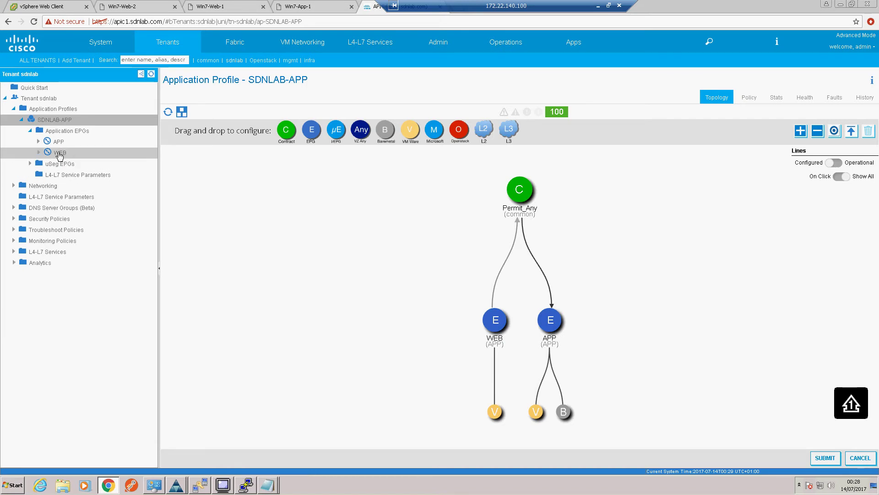
pyautogui.click(44, 154)
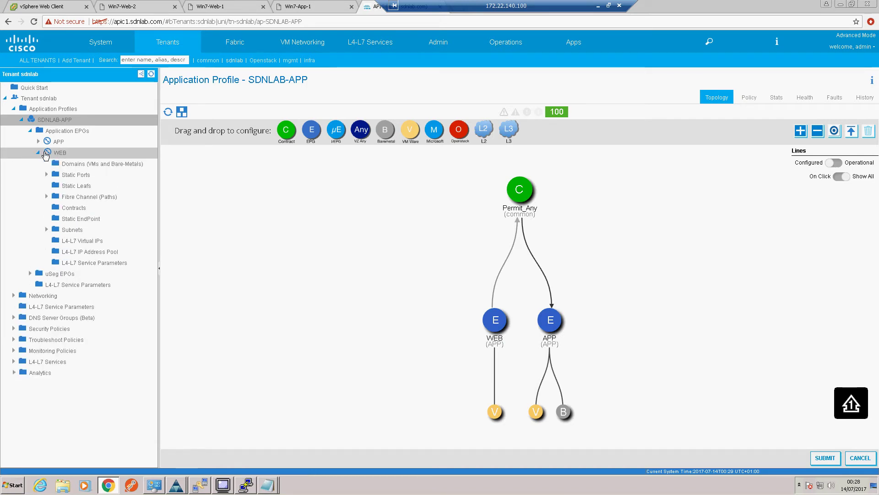
# - Add a physical domain association for Rackmounts under the WEB EPG's Domains
pyautogui.click(70, 165)
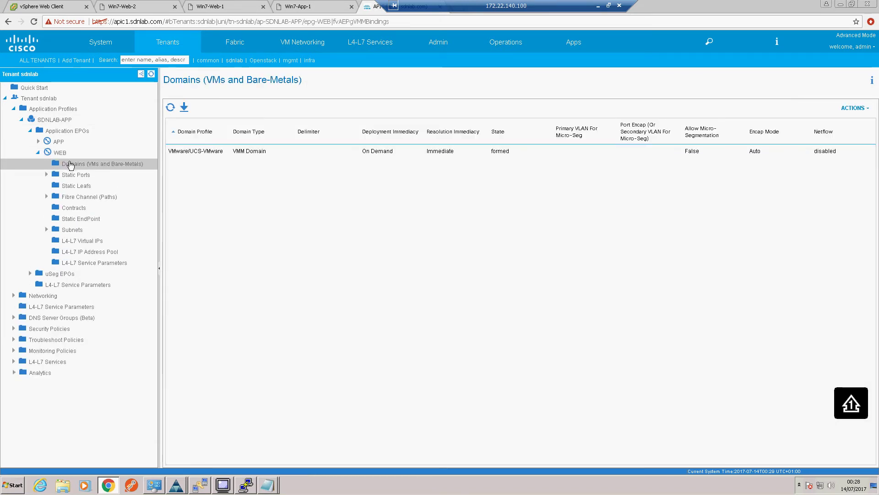
pyautogui.rightClick(91, 167)
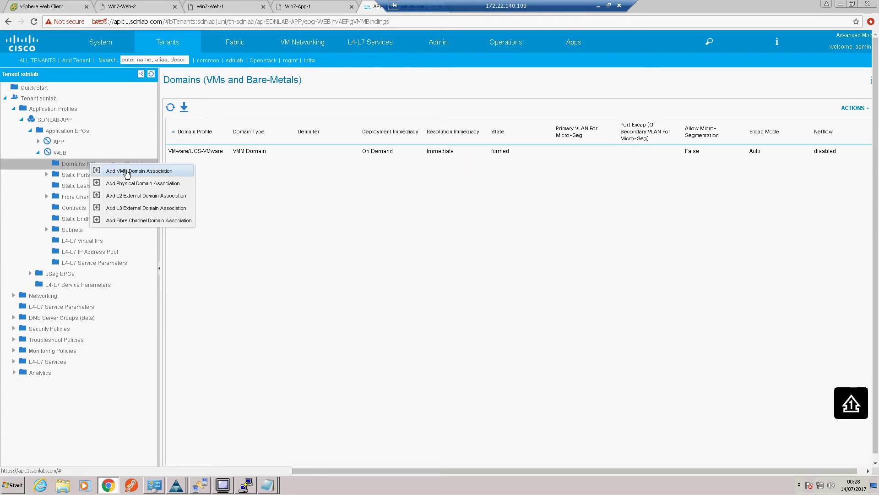
pyautogui.click(128, 183)
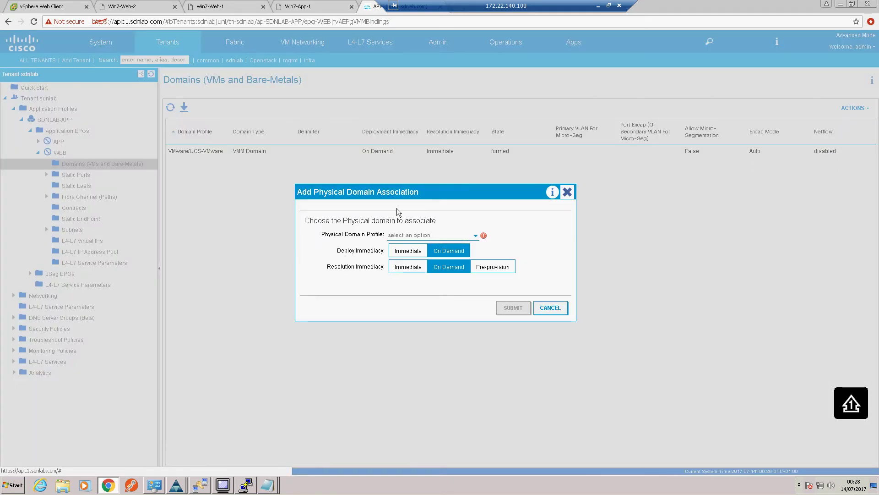
pyautogui.click(474, 236)
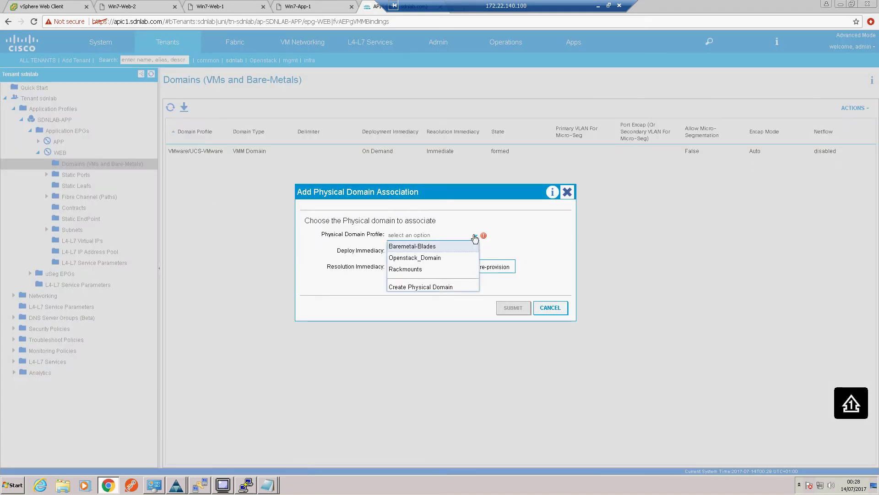
pyautogui.click(407, 269)
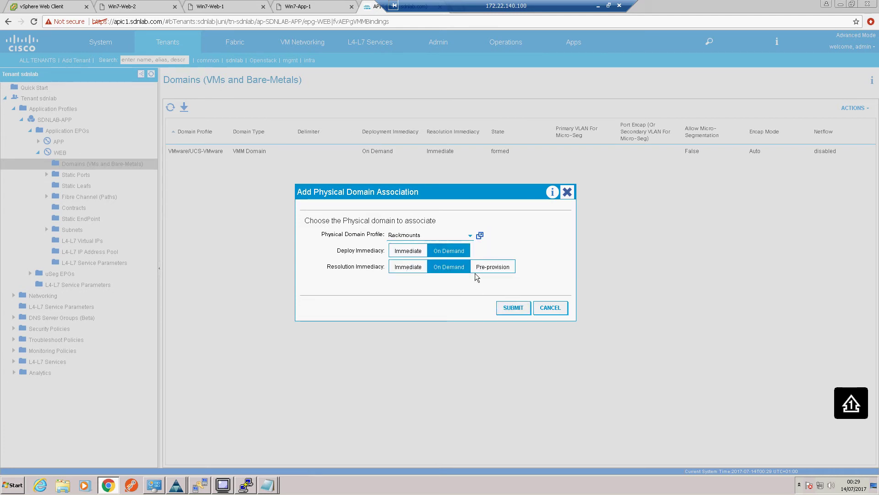
pyautogui.click(513, 307)
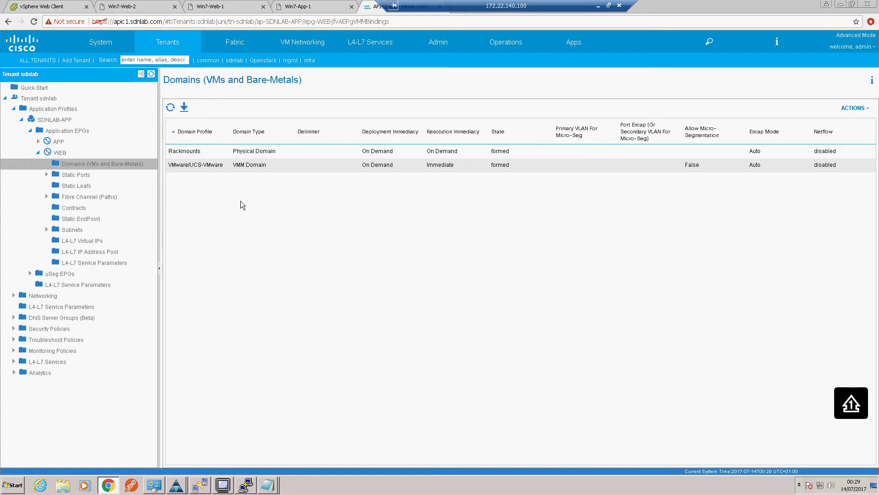
# - Deploy a static EPG on the Rackmount-1_PolGrp VPC path with VLAN 50 in Access (Untagged) mode
pyautogui.rightClick(51, 177)
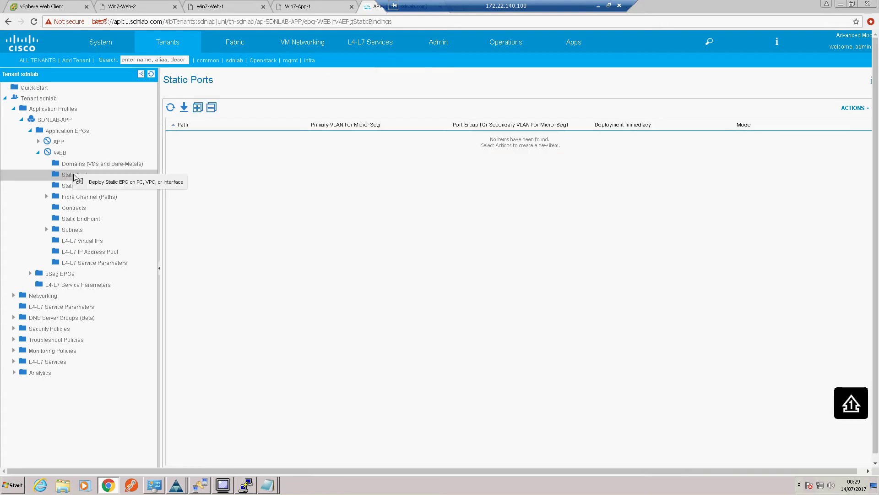
pyautogui.click(109, 183)
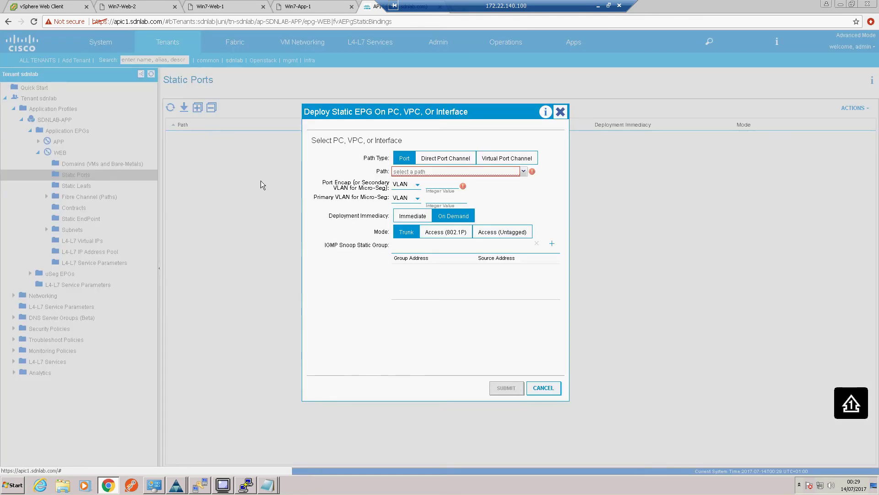
pyautogui.click(494, 159)
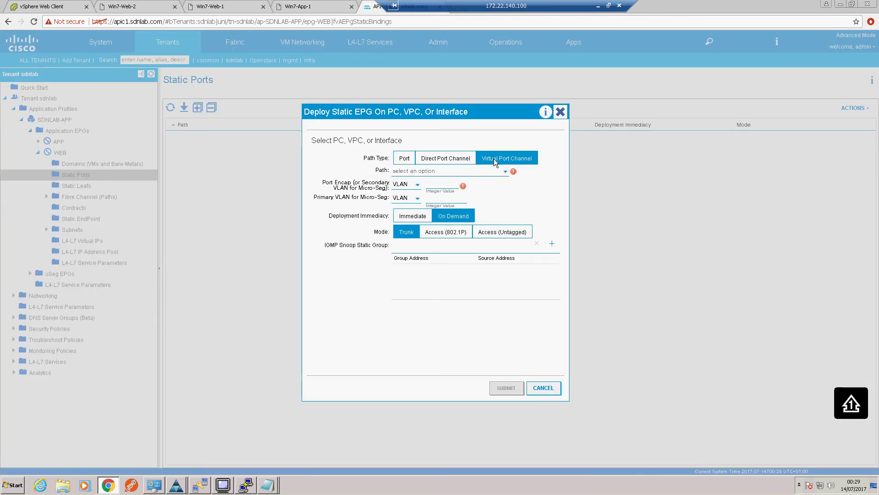
pyautogui.click(505, 173)
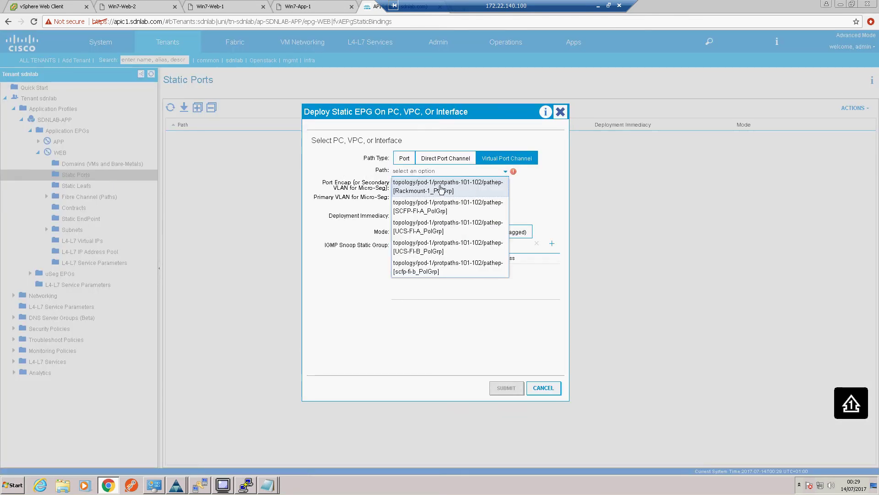
pyautogui.click(431, 188)
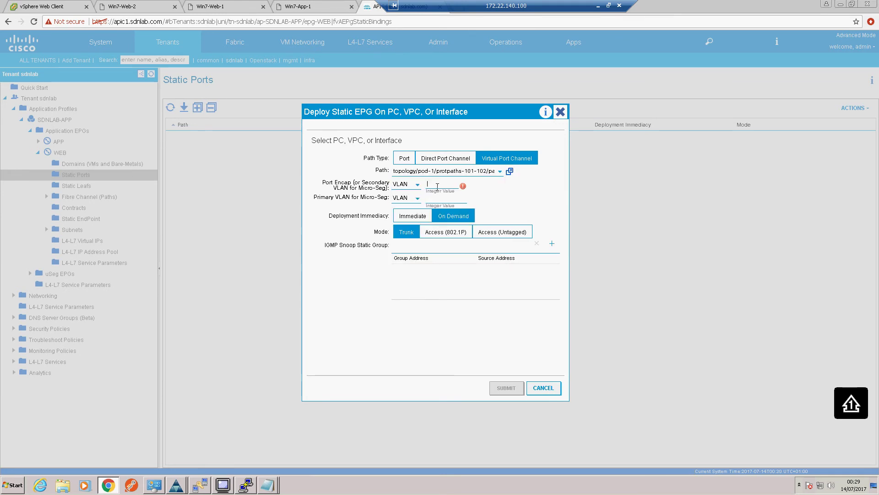
pyautogui.click(437, 186)
pyautogui.write('50')
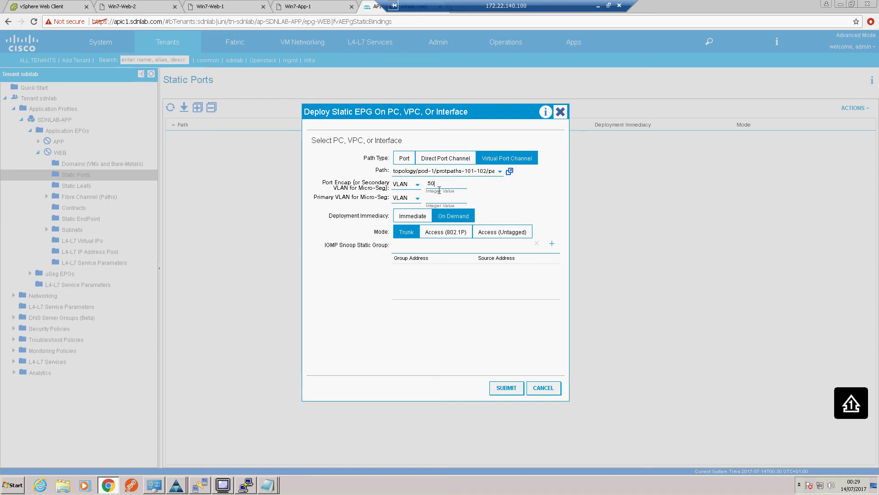
pyautogui.click(497, 232)
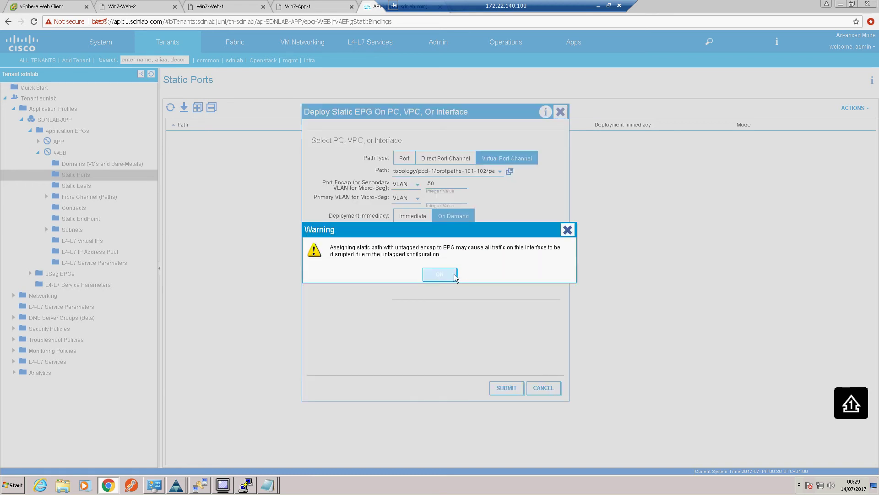
pyautogui.click(450, 275)
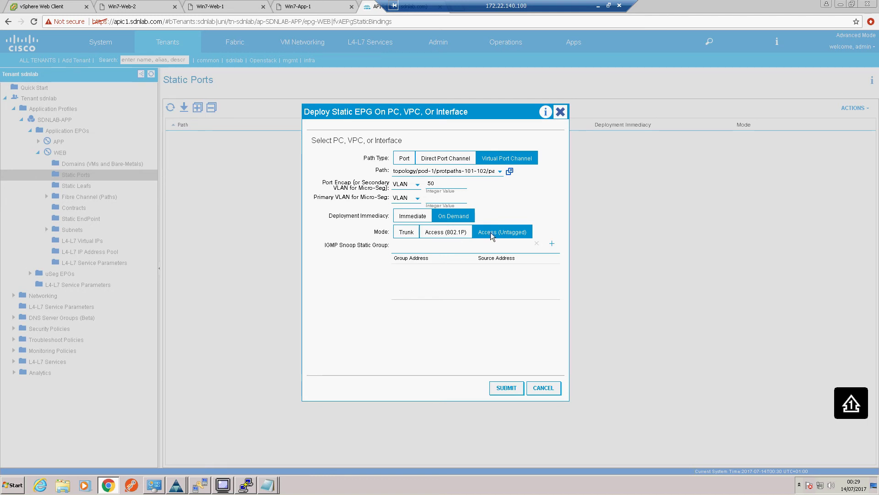
pyautogui.click(507, 387)
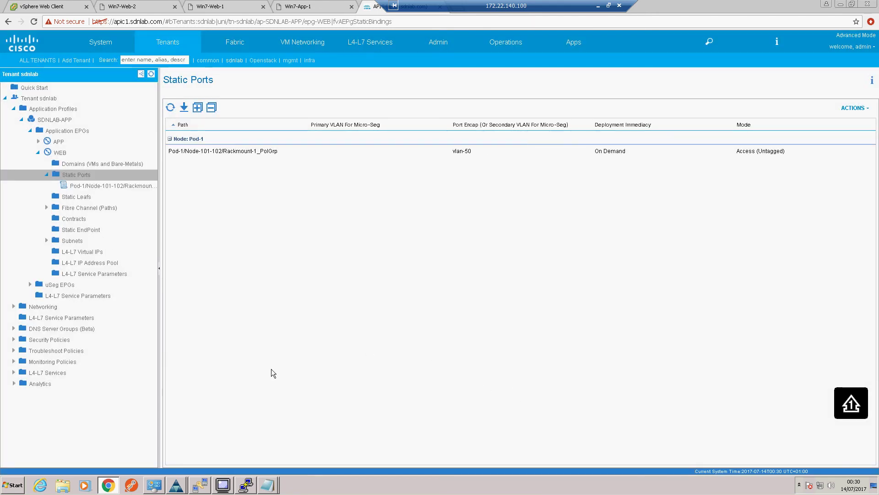
# - Stop the continuous ping on the server console and ping 10.10.10.2
pyautogui.click(223, 484)
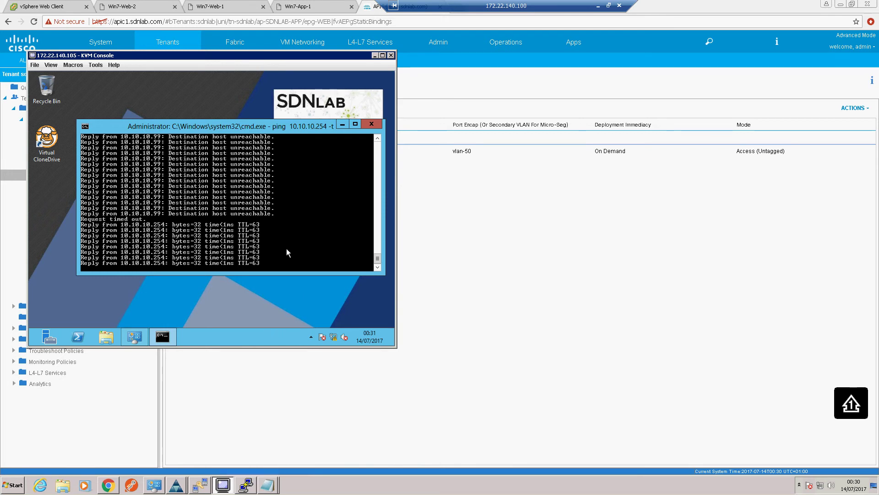
pyautogui.hotkey('ctrl', 'c')
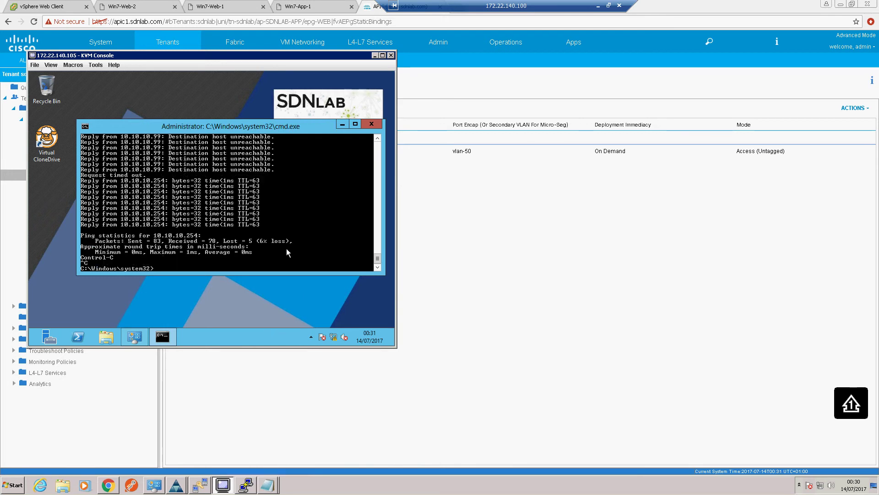
pyautogui.press('Up')
pyautogui.press('BackSpace')
pyautogui.press('BackSpace')
pyautogui.press('BackSpace')
pyautogui.press('BackSpace')
pyautogui.press('BackSpace')
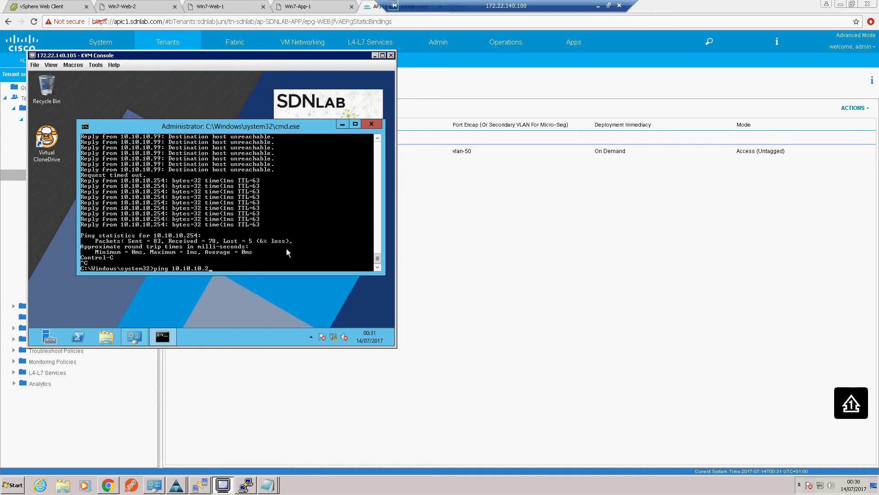
pyautogui.press('Return')
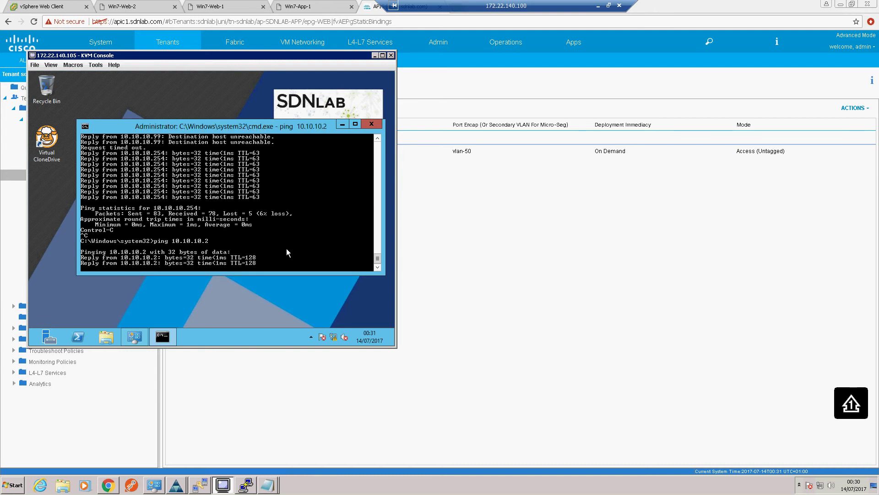
pyautogui.hotkey('ctrl', 'c')
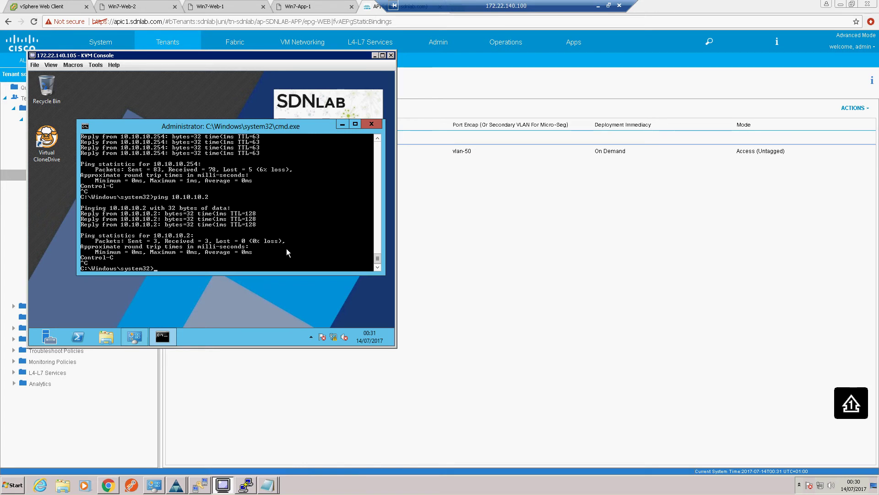
# - Ping 20.20.20.1 and 20.20.20.100 from the server, both with 0% packet loss
pyautogui.press('Up')
pyautogui.press('BackSpace')
pyautogui.press('BackSpace')
pyautogui.press('BackSpace')
pyautogui.press('BackSpace')
pyautogui.press('BackSpace')
pyautogui.press('BackSpace')
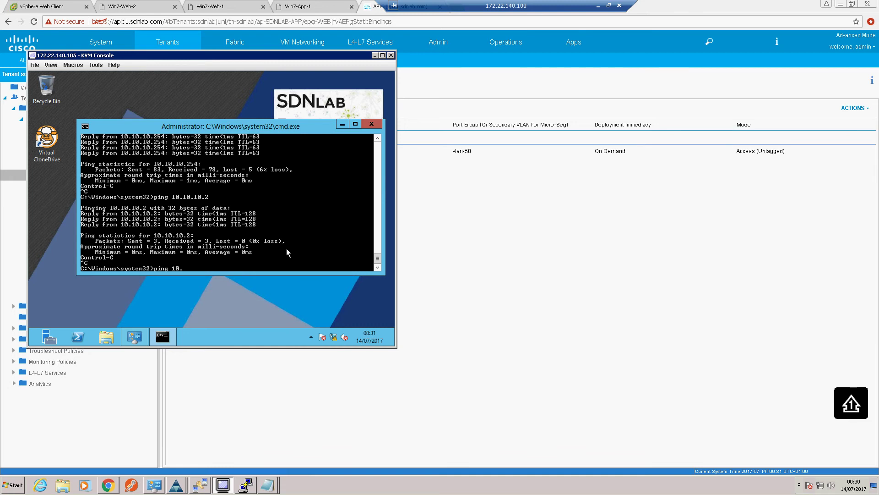
pyautogui.press('BackSpace')
pyautogui.press('BackSpace')
pyautogui.write('20.20.20.1')
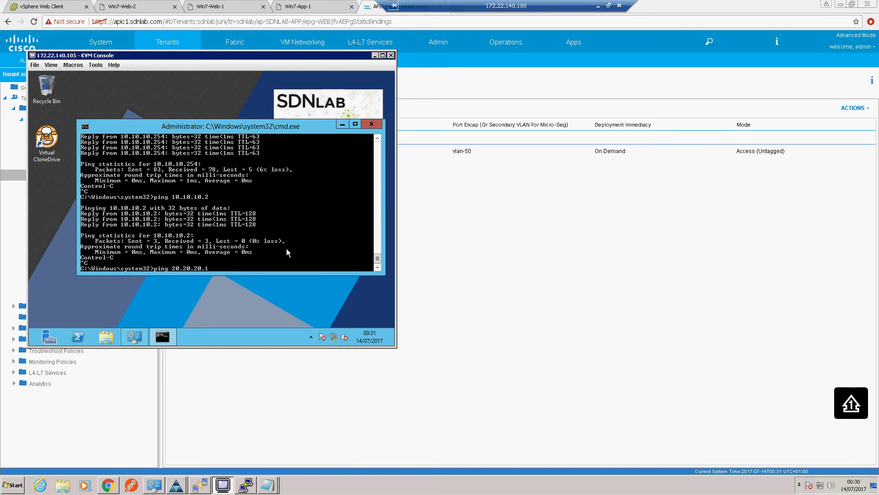
pyautogui.press('Return')
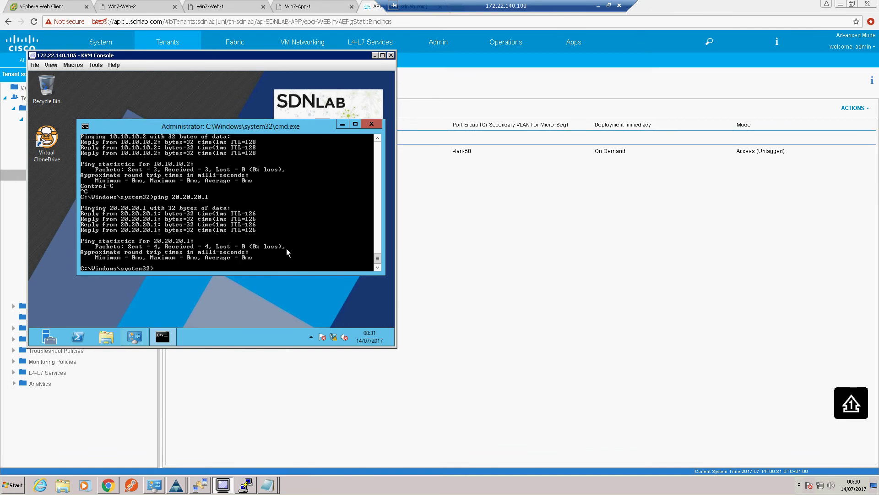
pyautogui.press('Up')
pyautogui.write('00')
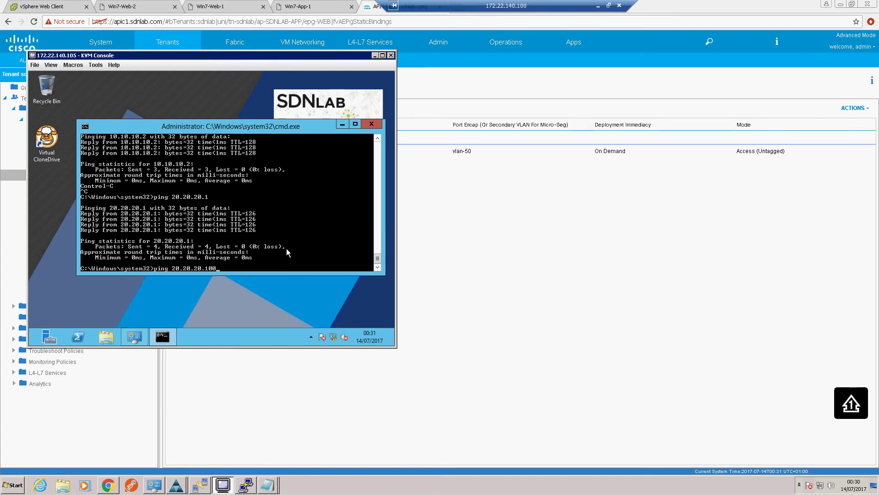
pyautogui.press('Return')
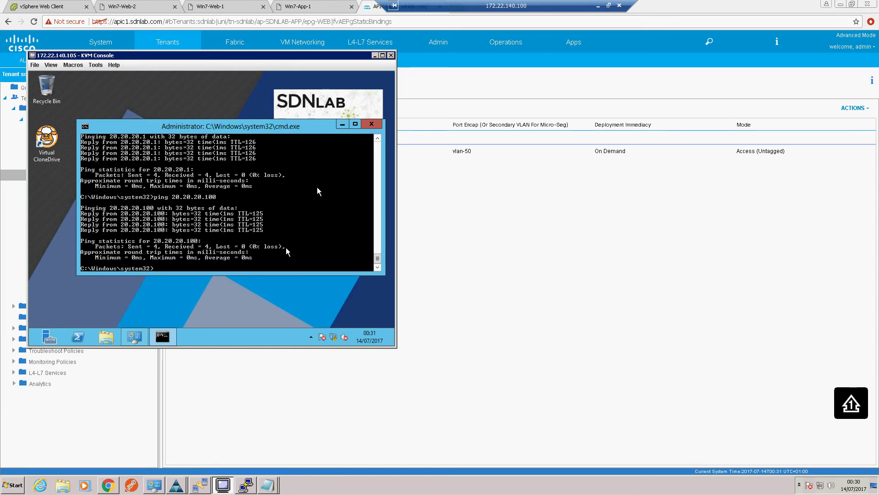
pyautogui.click(375, 56)
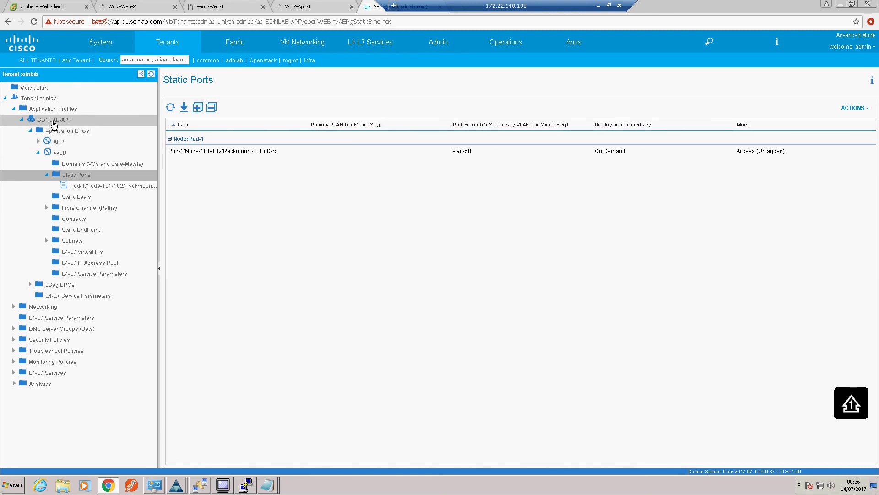
# - Show the SDNLAB-APP topology with the WEB EPG's Permit_Any contract link to APP
pyautogui.click(53, 123)
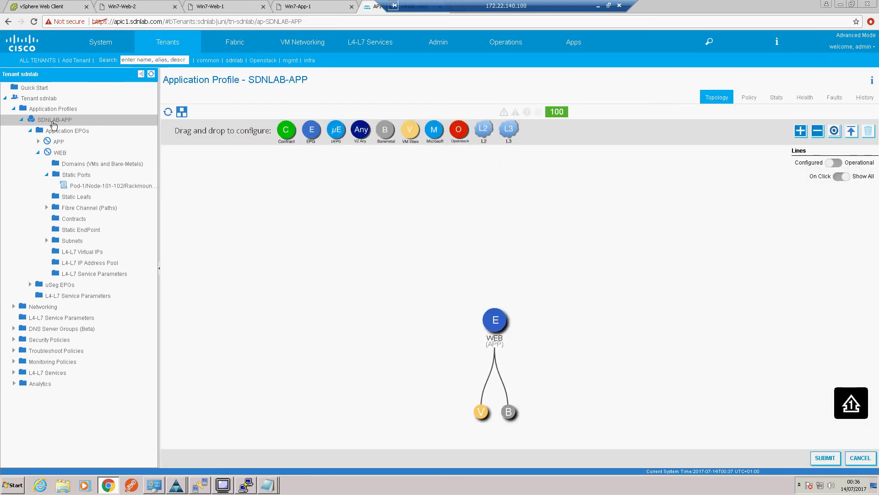
pyautogui.click(493, 326)
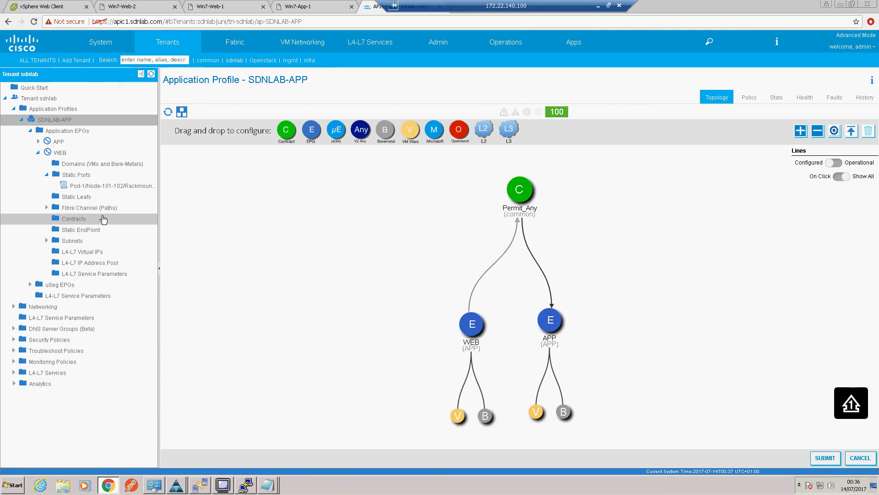
# - Check WEB's client endpoints for the rackmount at 10.10.10.99 on vlan-50, then return to the slides
pyautogui.click(59, 153)
pyautogui.click(734, 97)
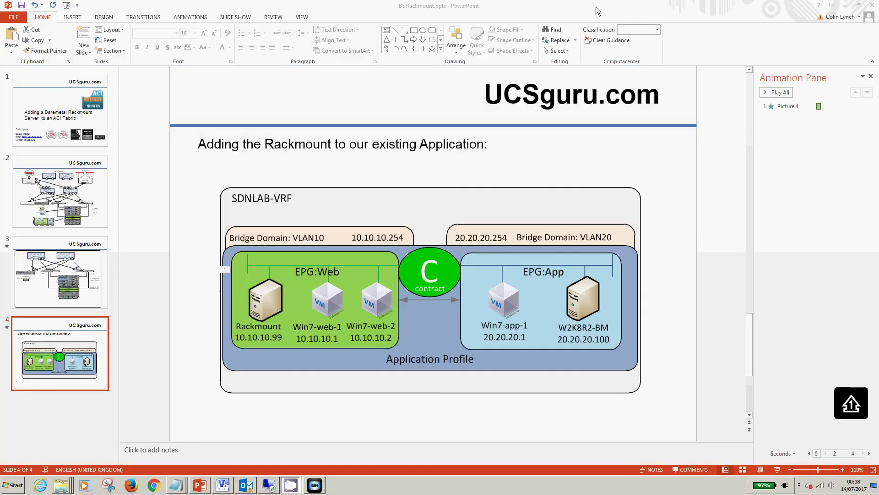
pyautogui.click(598, 6)
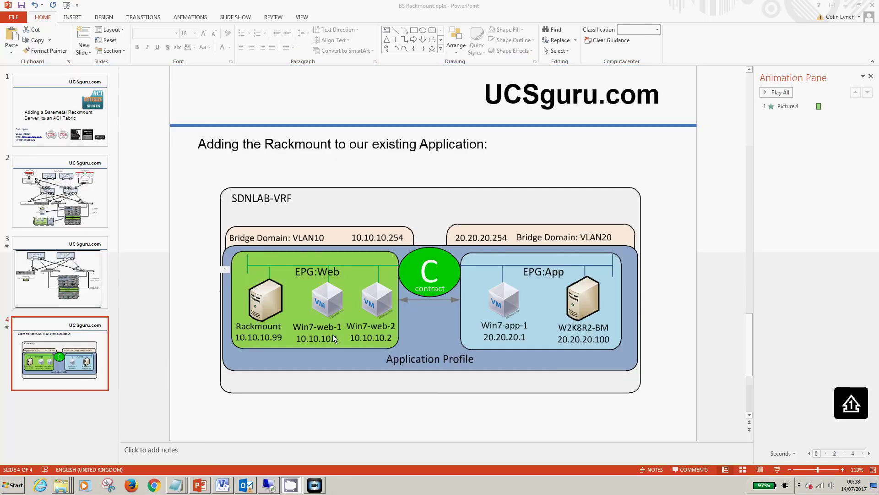